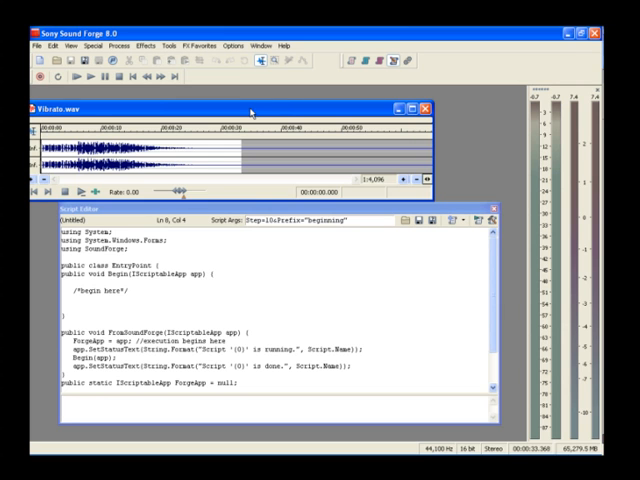
Close Vibrato.wav and the Script Editor, then bring up the Batch Converter from Tools.
click(425, 108)
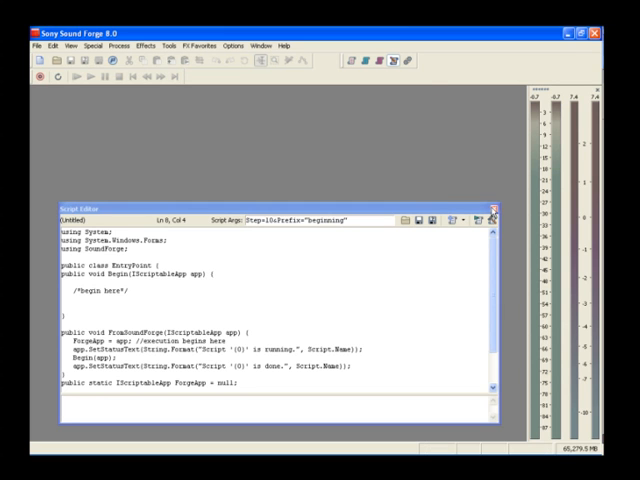
click(493, 211)
click(170, 46)
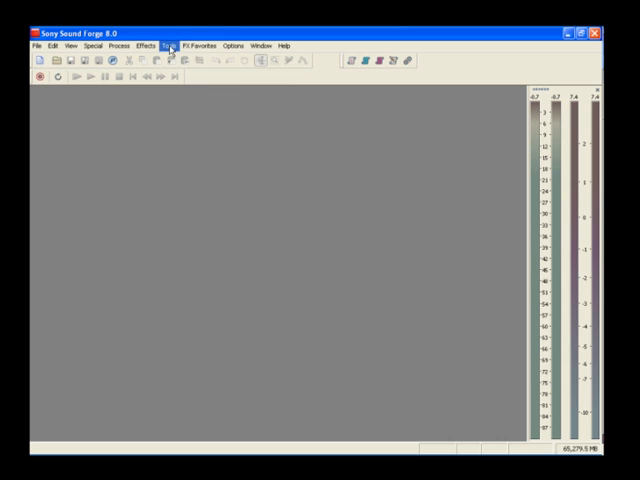
click(200, 214)
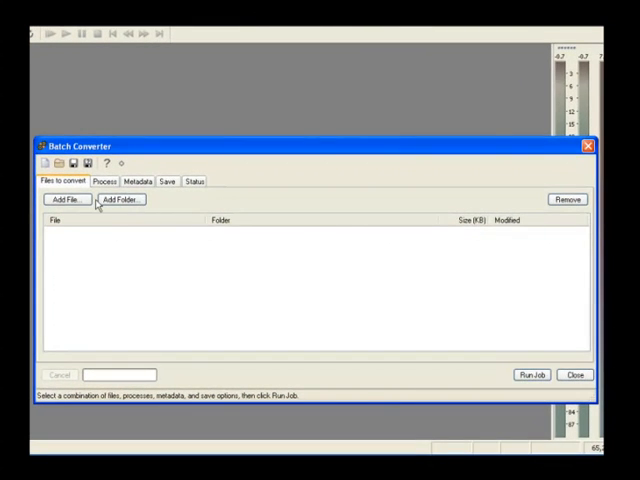
Add LiveIt.wav from Content\Class#5 to the batch file list.
click(66, 199)
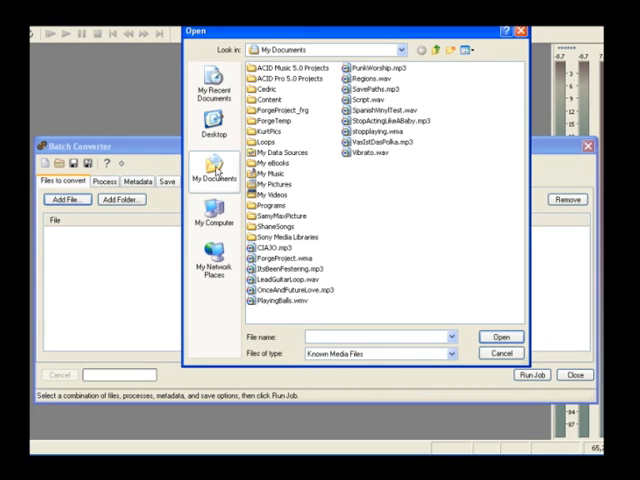
double_click(267, 100)
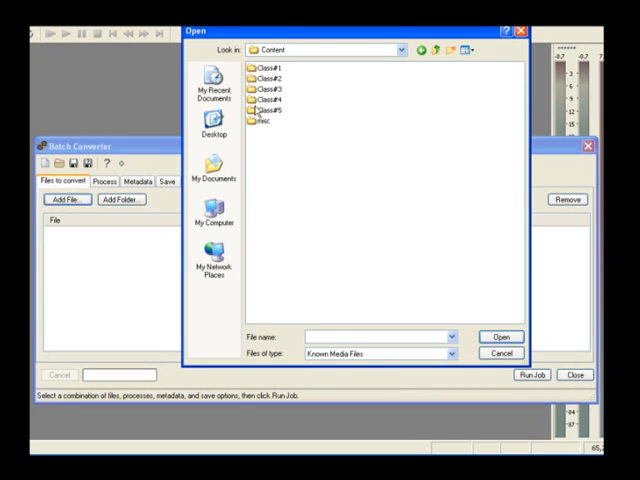
double_click(264, 110)
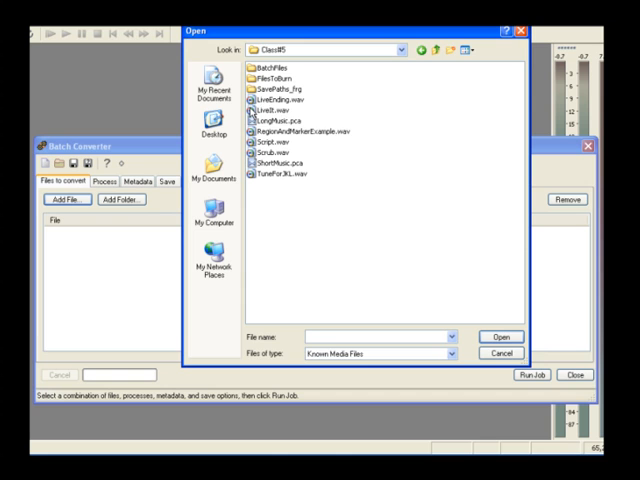
click(270, 110)
click(500, 337)
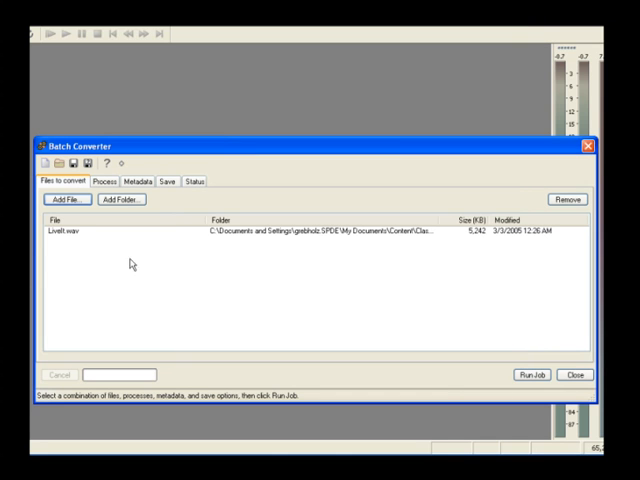
Add the BatchFiles folder under My Documents\Content\Class#5 to the batch list and move on to processing.
click(121, 200)
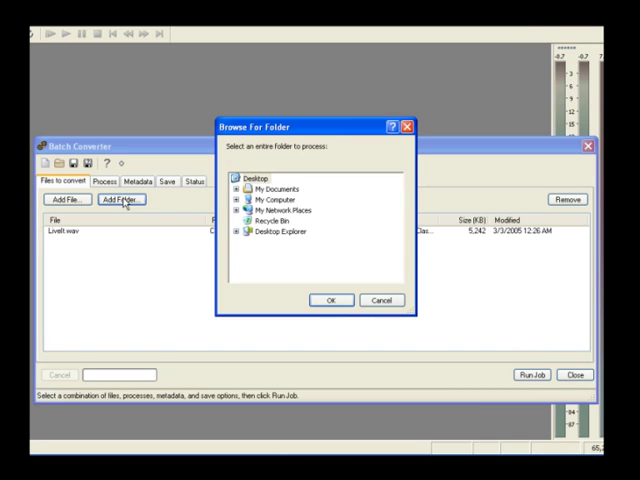
click(235, 189)
click(262, 220)
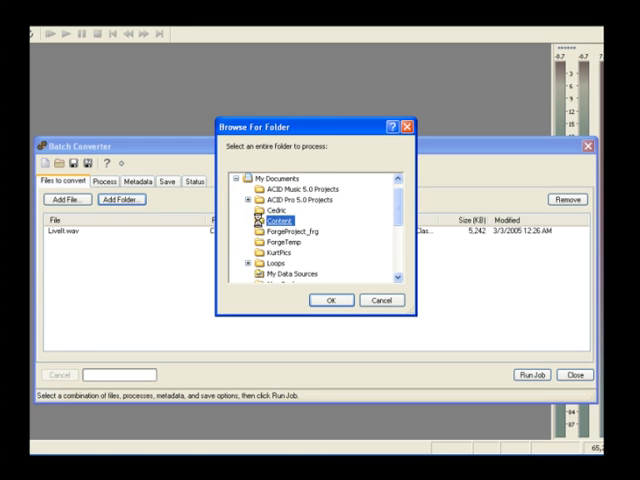
double_click(262, 220)
double_click(266, 263)
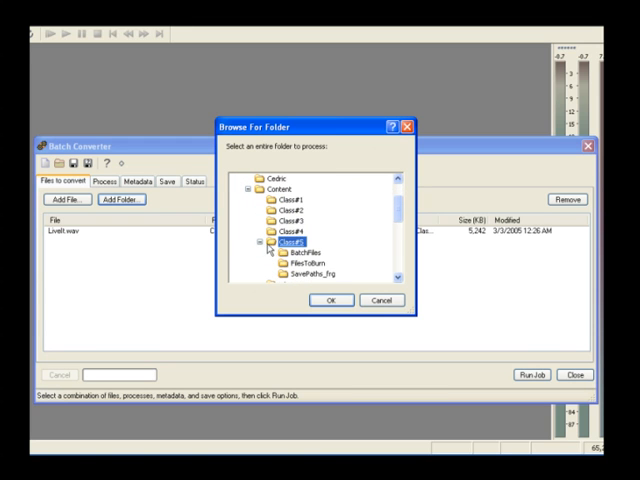
click(300, 252)
click(330, 300)
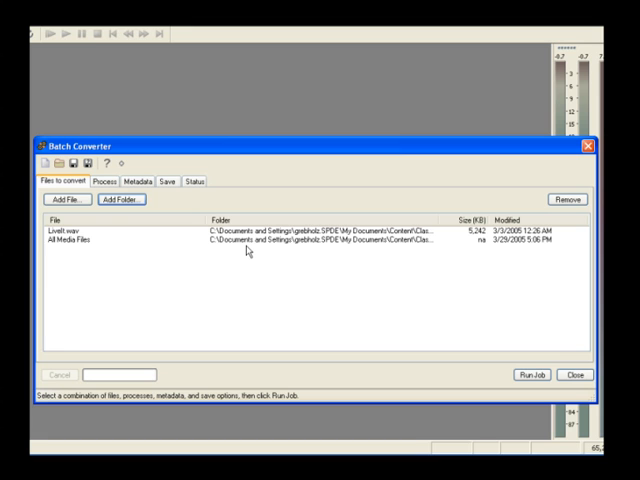
click(105, 181)
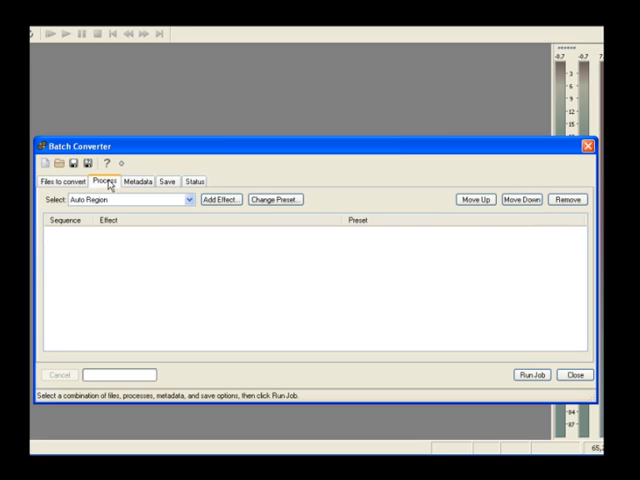
Add Channel Converter as step 1 with the Stereo to Mono - 50% (no faders) preset.
click(189, 200)
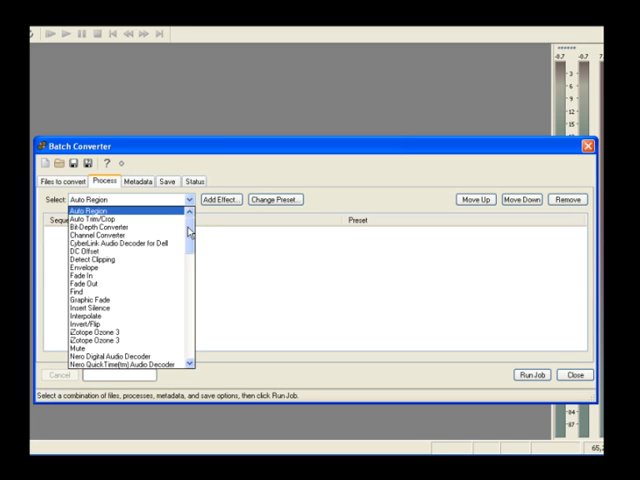
mouse_move(189, 230)
mouse_down()
mouse_move(184, 332)
mouse_move(184, 315)
mouse_up()
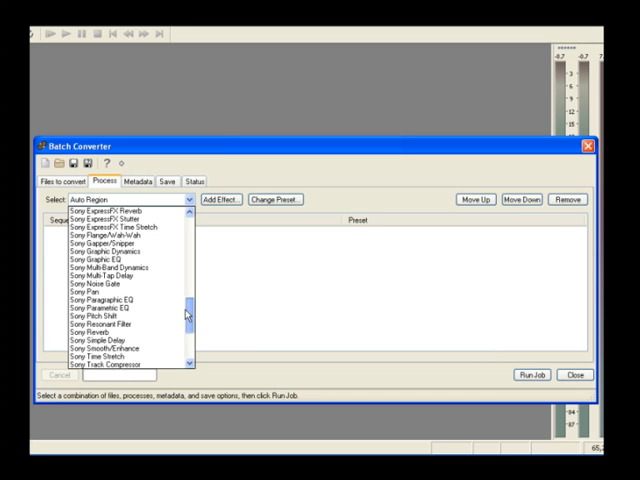
drag(186, 315, 188, 222)
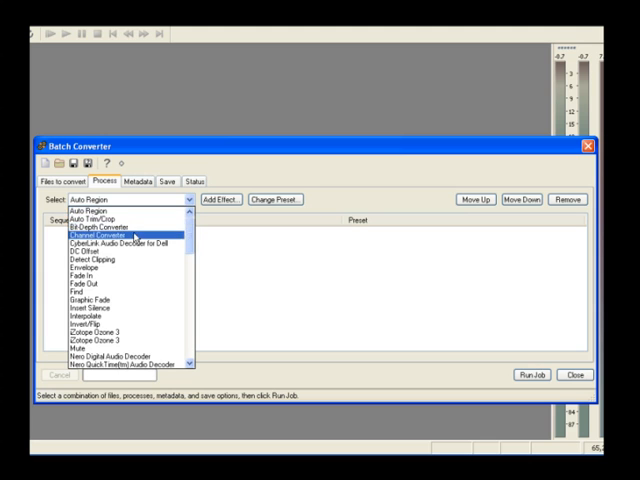
click(97, 235)
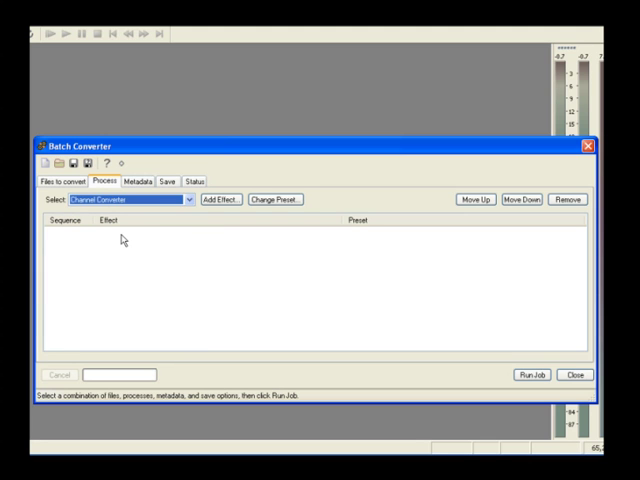
click(216, 199)
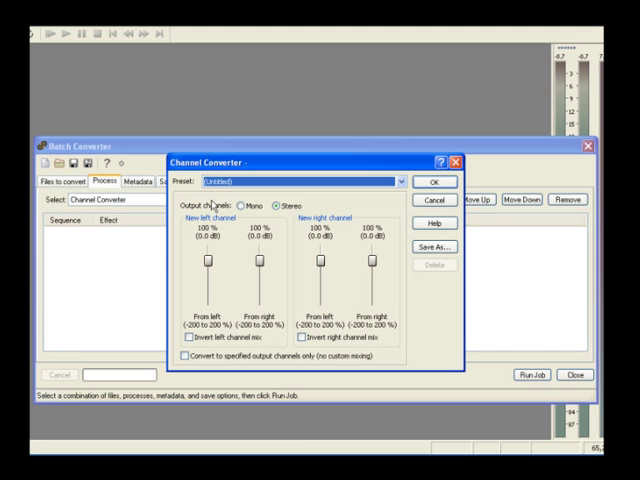
click(402, 182)
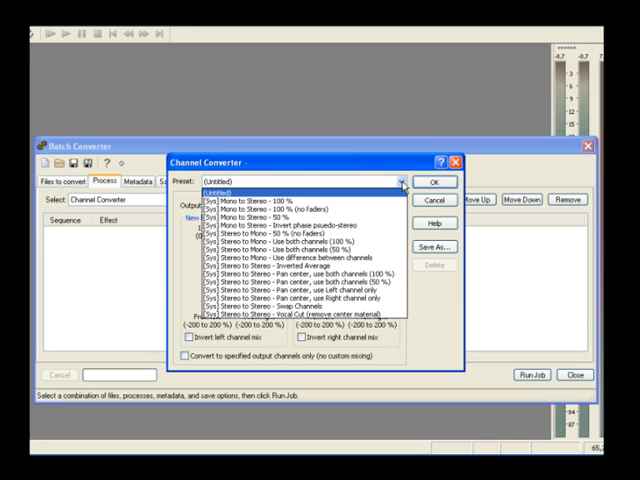
click(278, 234)
click(433, 182)
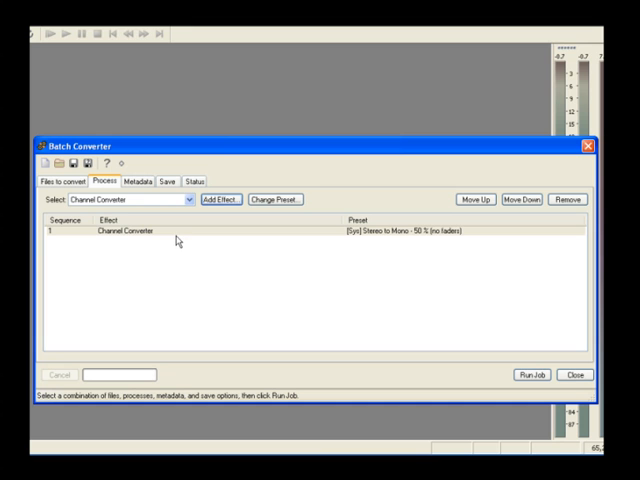
Add Normalize as step 2 keeping the Normalize RMS to -16 dB (music) preset.
click(189, 200)
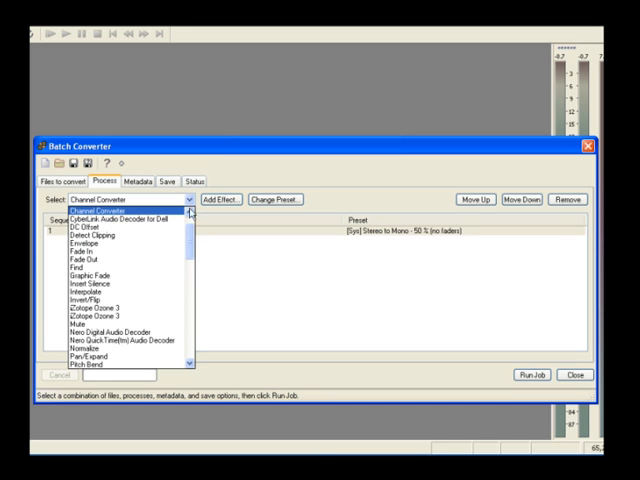
click(85, 348)
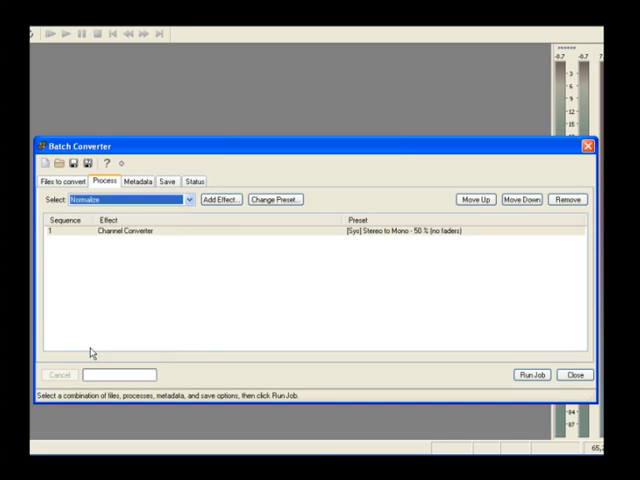
click(220, 199)
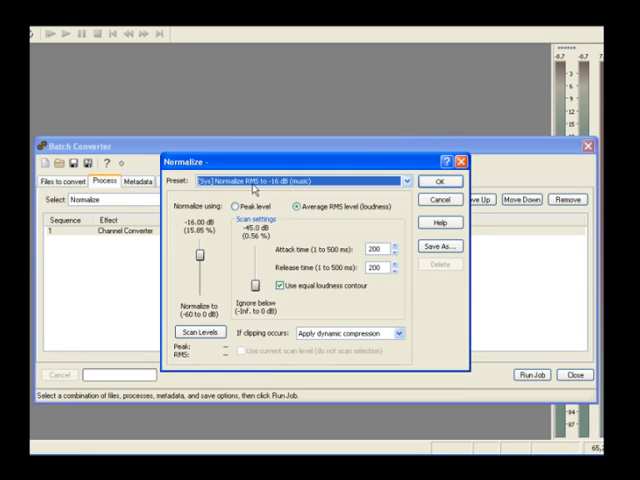
click(441, 183)
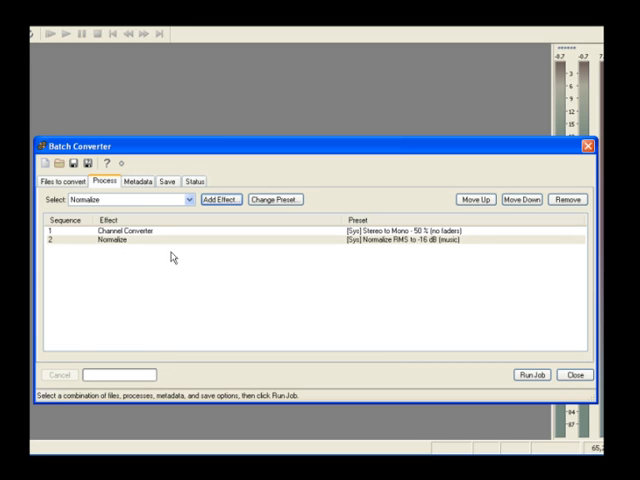
Reconfirm the Normalize preset, try reordering, leave Normalize second, and show the metadata fields.
click(284, 203)
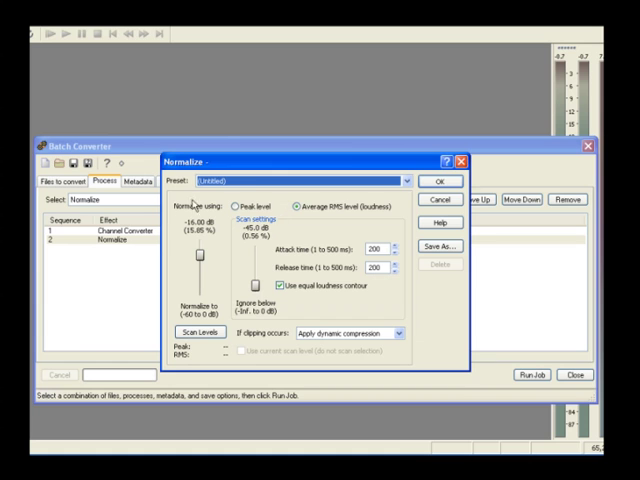
click(439, 199)
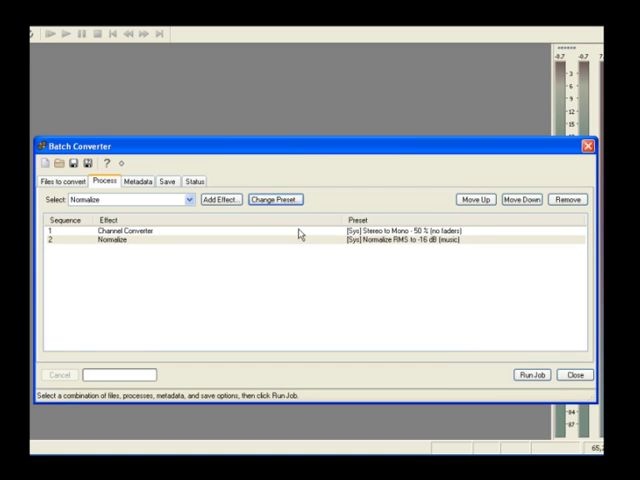
click(475, 199)
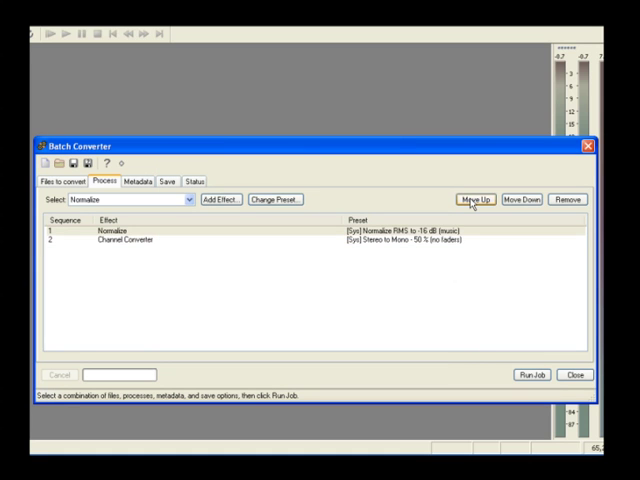
click(521, 199)
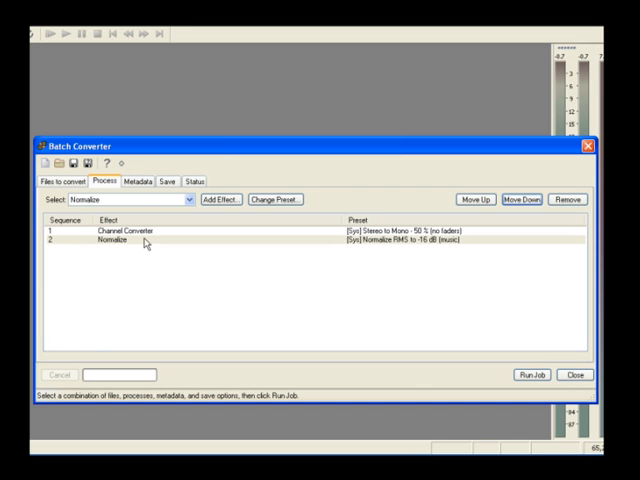
click(140, 181)
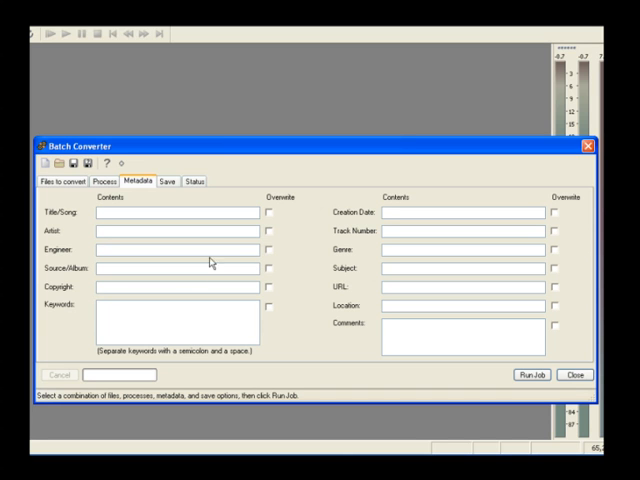
text(2005)
Set Copyright 2005 and Creation Date 4/5/05, both overwriting existing values.
click(415, 212)
text(4/5/05)
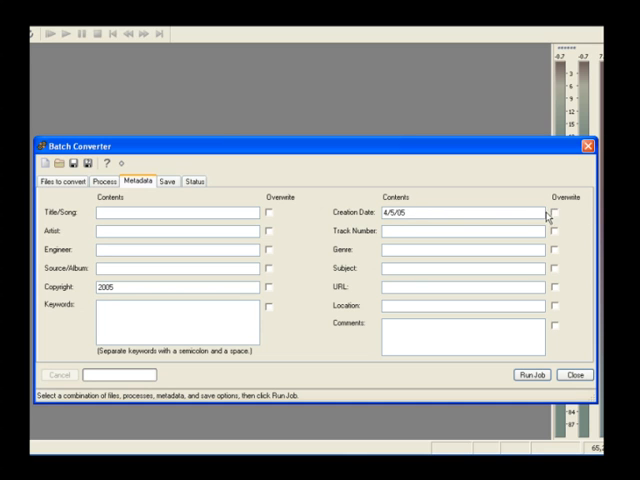
click(554, 213)
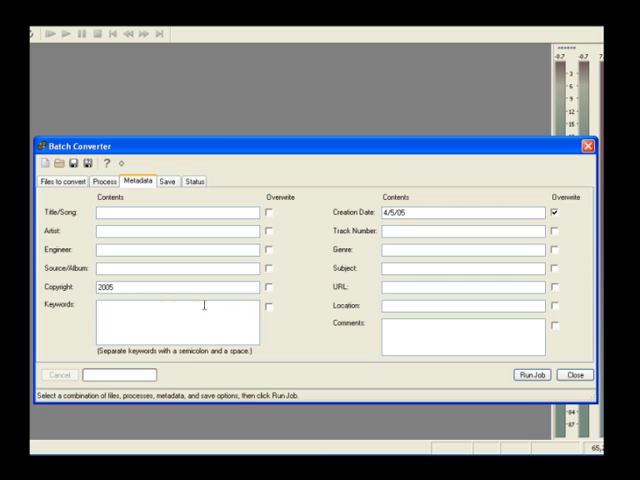
click(268, 288)
Add a save option converting output to MP3 Audio format.
click(167, 181)
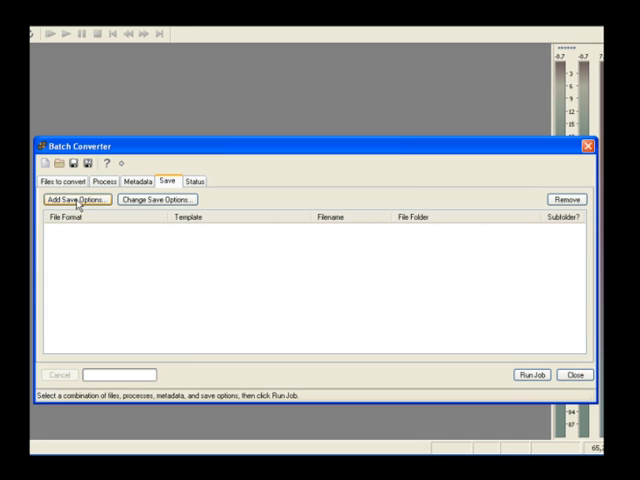
click(76, 199)
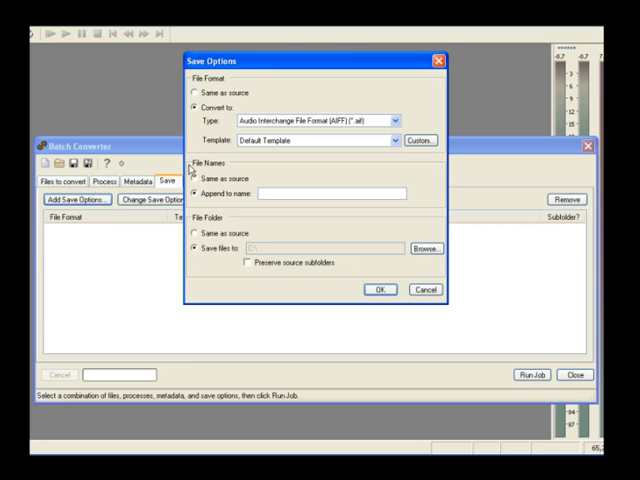
click(194, 93)
click(194, 179)
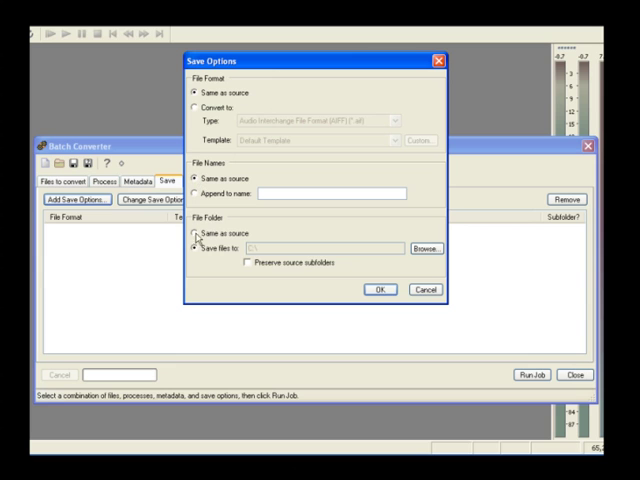
click(194, 233)
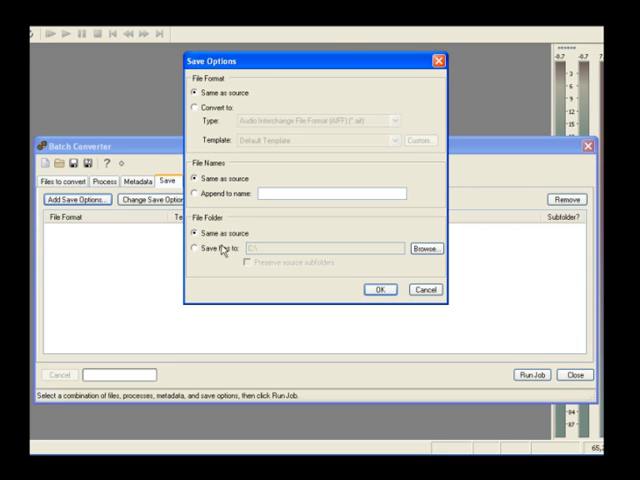
click(194, 107)
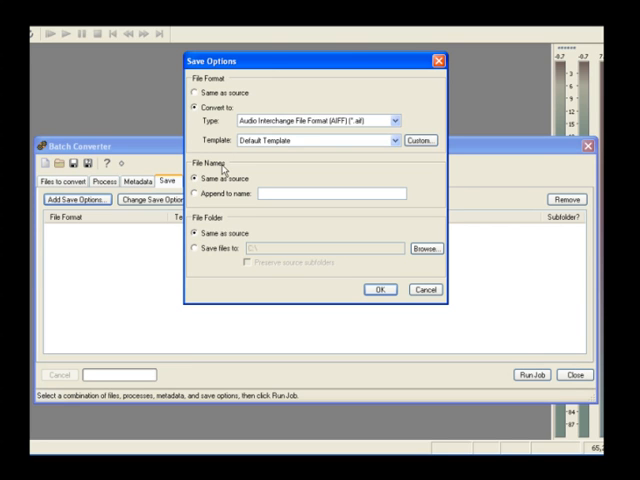
click(397, 121)
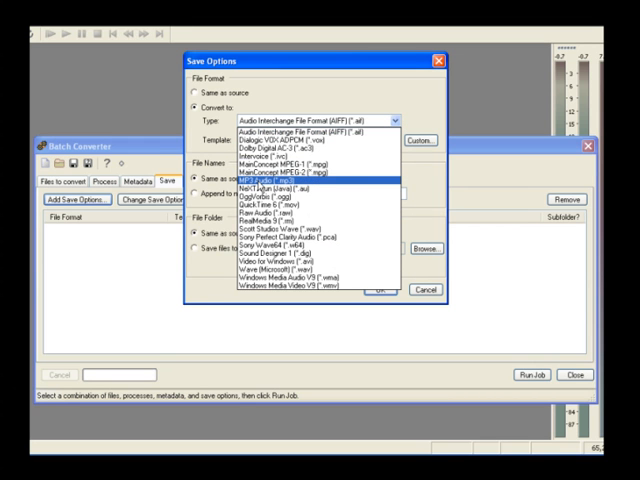
click(258, 181)
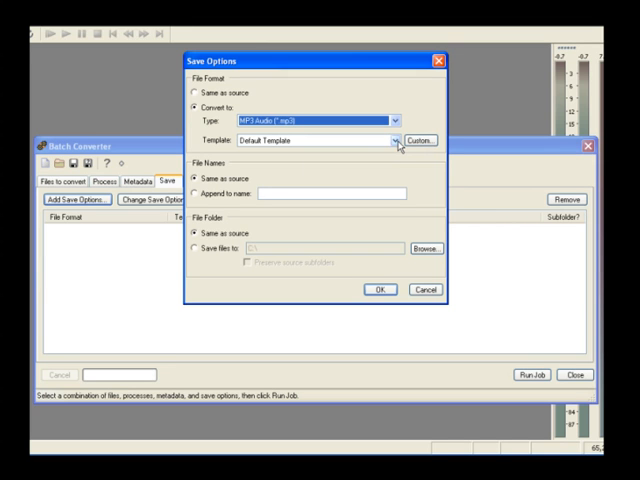
Choose the 128 Kbps CD Quality template, append 'Web' to names and save to a specific folder.
click(395, 141)
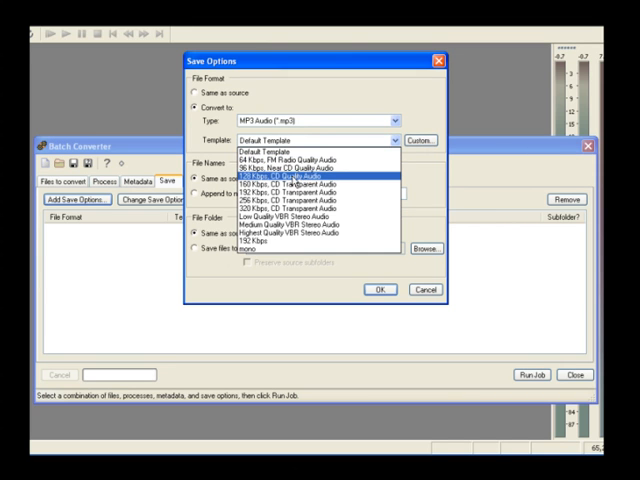
click(295, 176)
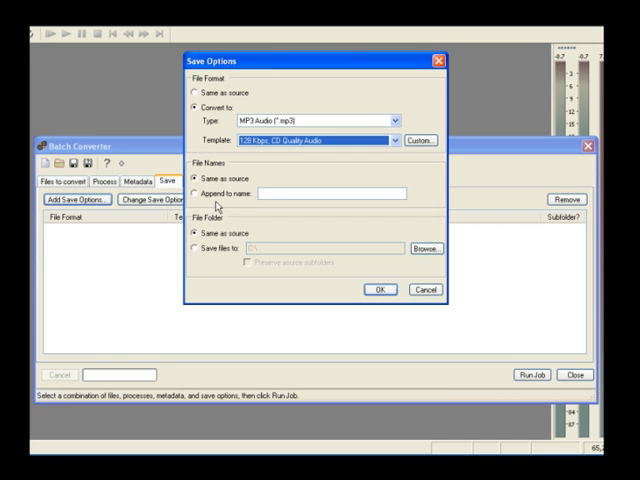
click(193, 193)
text(Web)
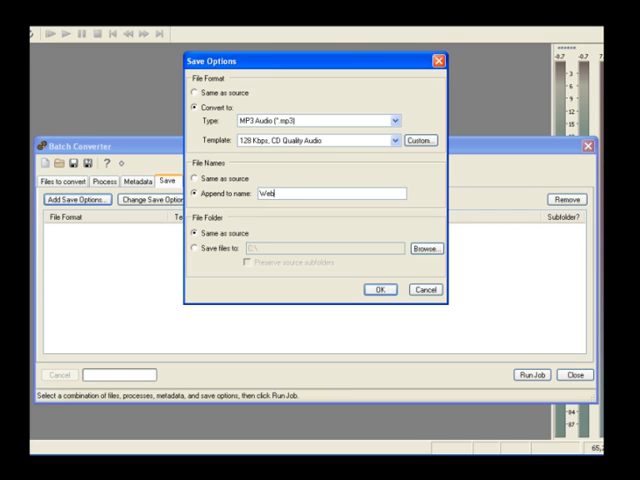
click(194, 248)
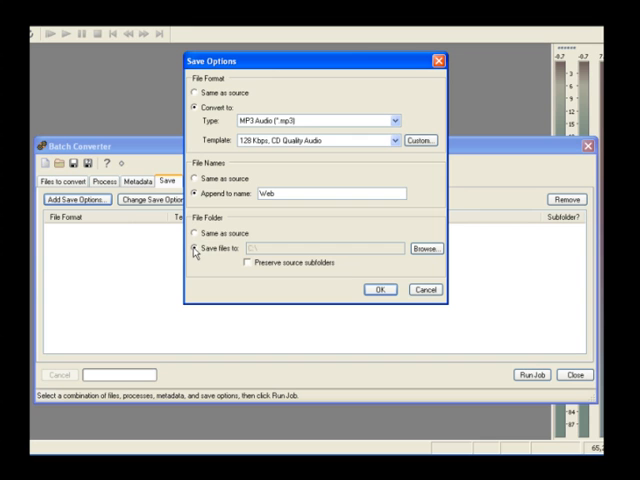
Create a new destination folder in My Documents and confirm the MP3 save option.
click(425, 248)
double_click(270, 189)
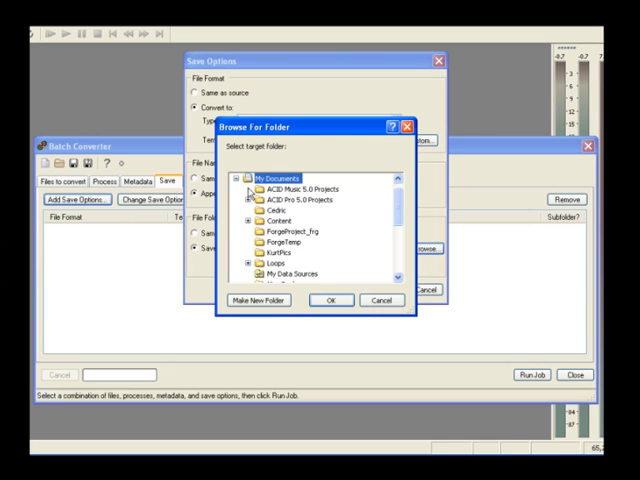
click(258, 300)
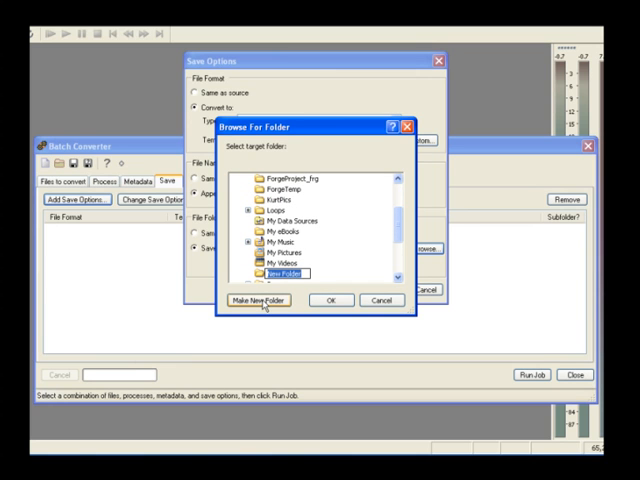
text(MP3F)
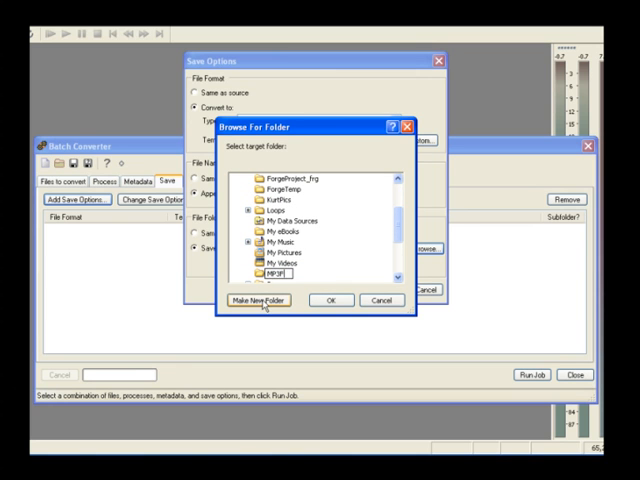
click(330, 300)
click(379, 291)
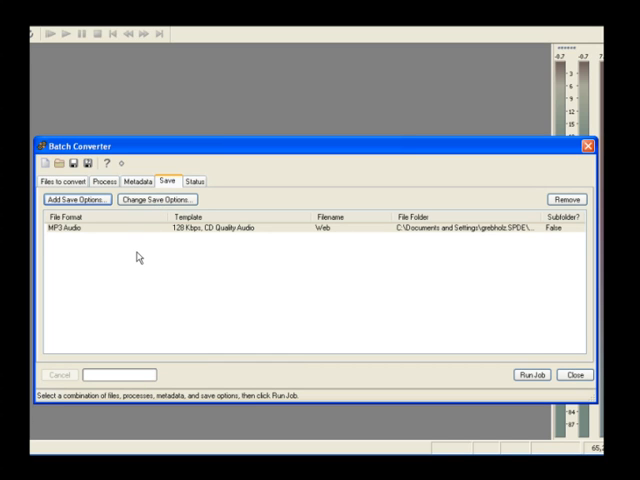
Add a second save option using Sony Perfect Clarity Audio format with 'Archives' appended to names.
click(68, 200)
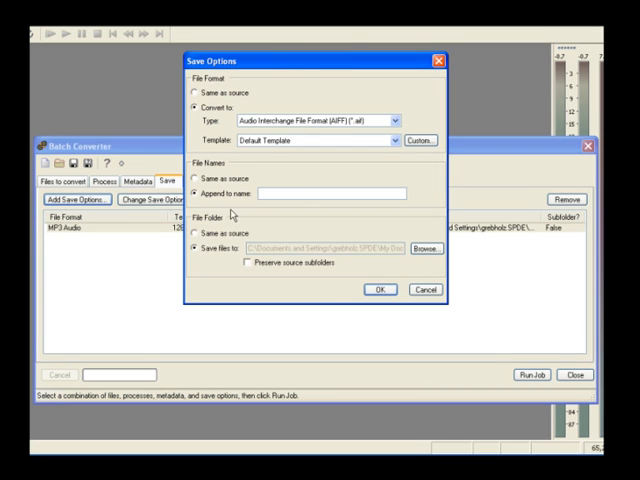
click(396, 121)
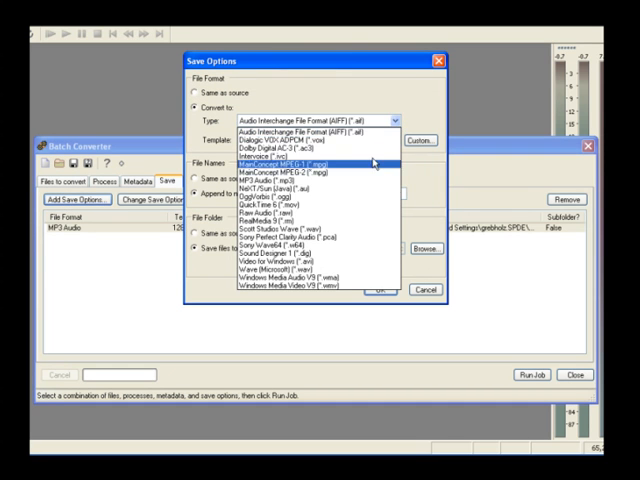
click(297, 238)
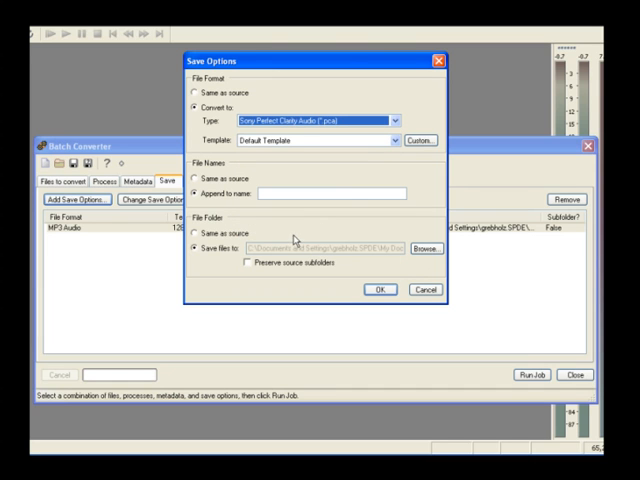
click(270, 193)
text(Archives)
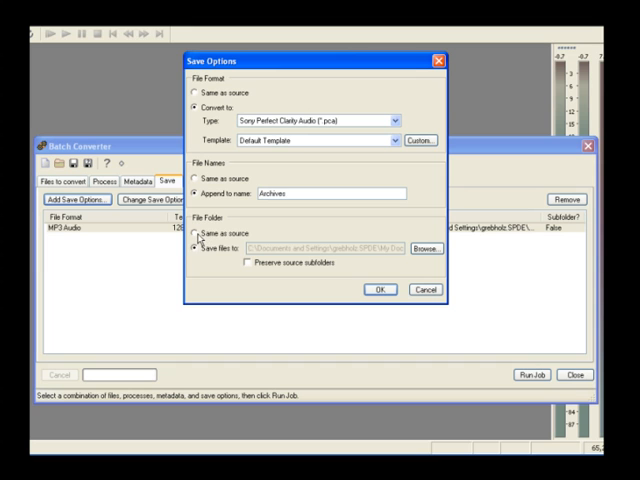
click(194, 247)
Create a PCAFiles folder in My Documents as its destination and confirm the PCA save option.
click(424, 248)
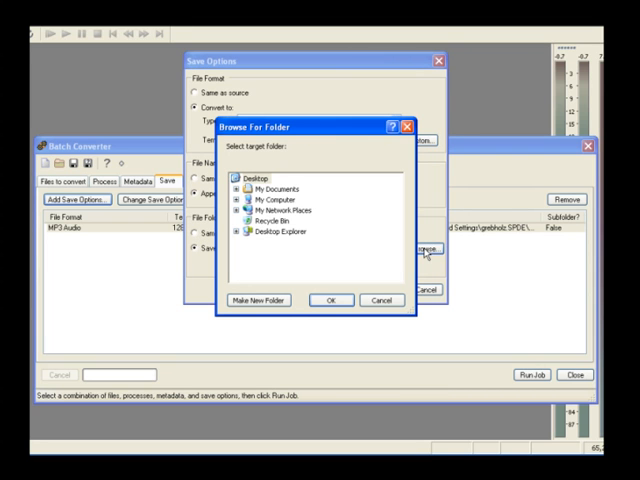
double_click(276, 188)
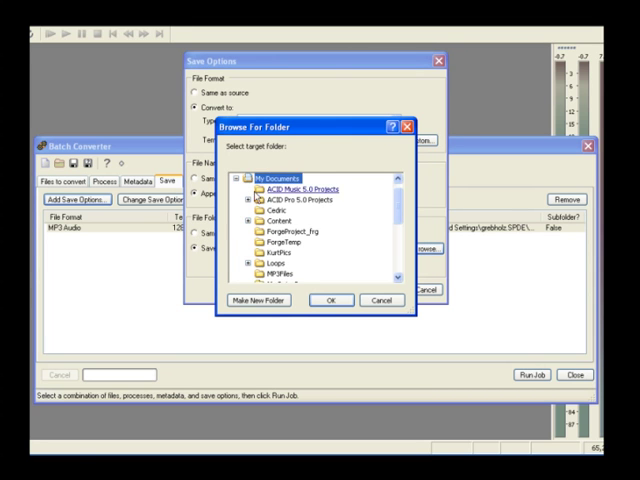
click(258, 300)
text(PC)
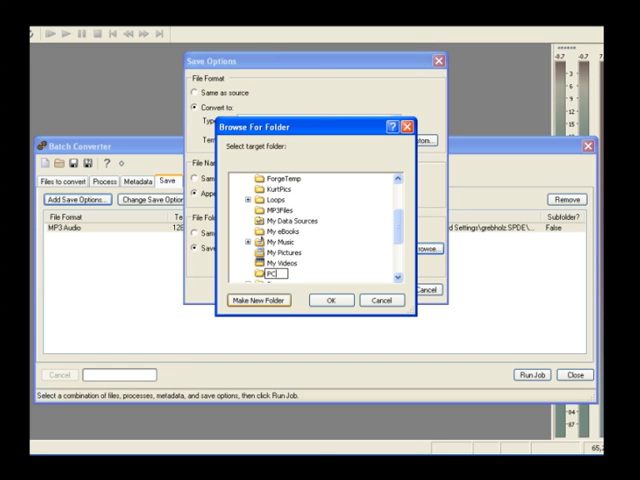
text(AFiles)
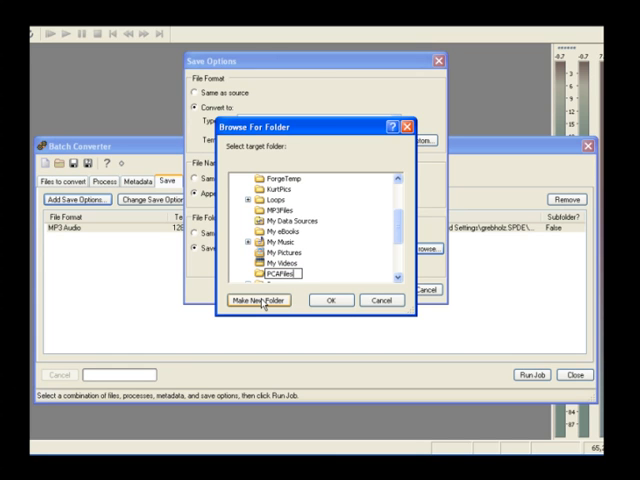
click(331, 300)
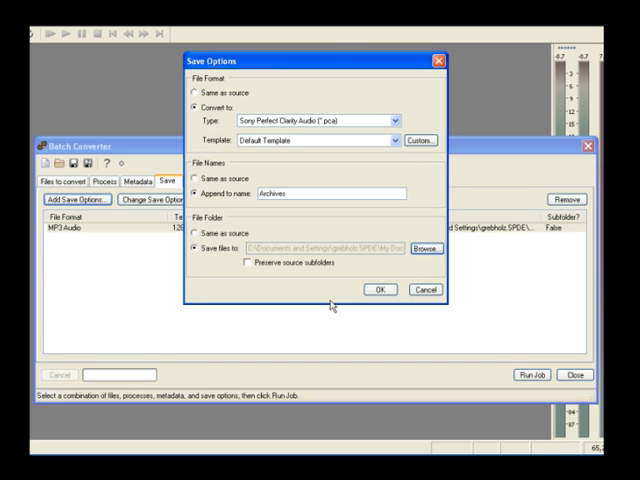
click(380, 289)
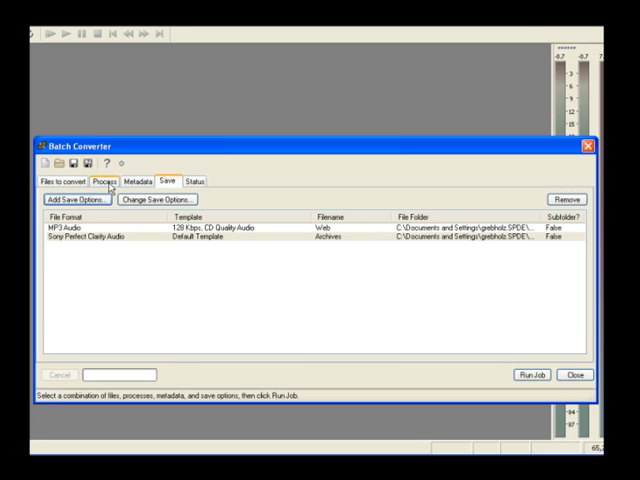
Save the batch job as MP3_PCA.bj in My Documents.
click(73, 162)
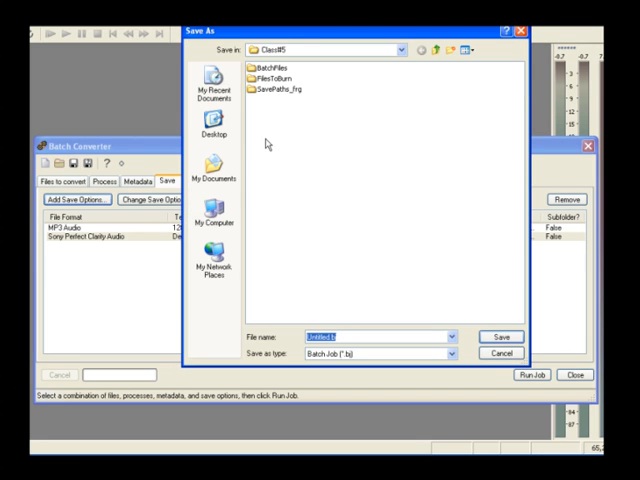
click(213, 168)
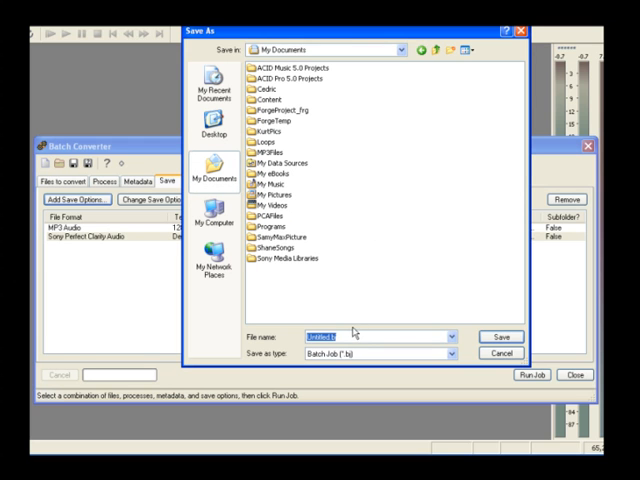
text(MP3)
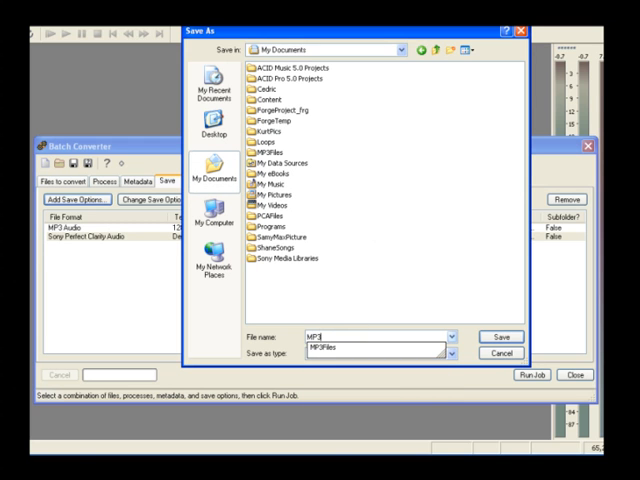
text(_PCA)
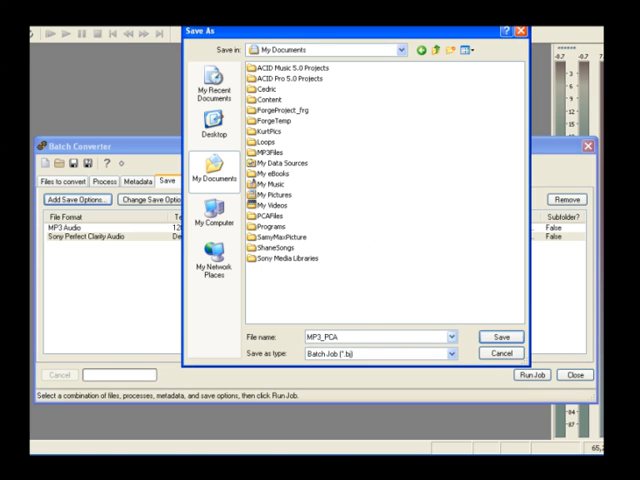
click(501, 337)
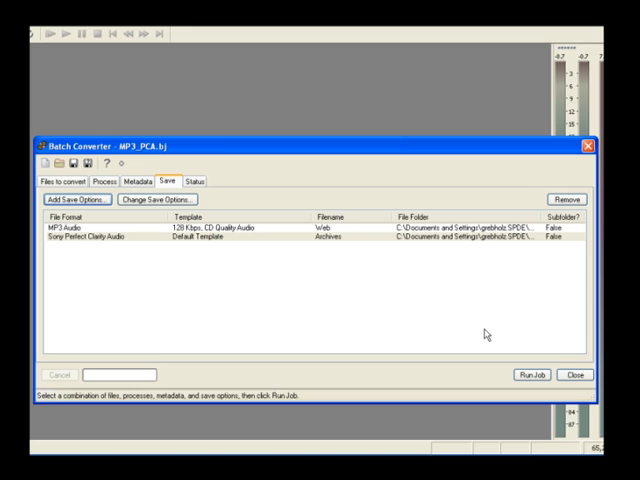
Run the batch job and let it finish, with the MP3 saves reported as failed.
click(530, 375)
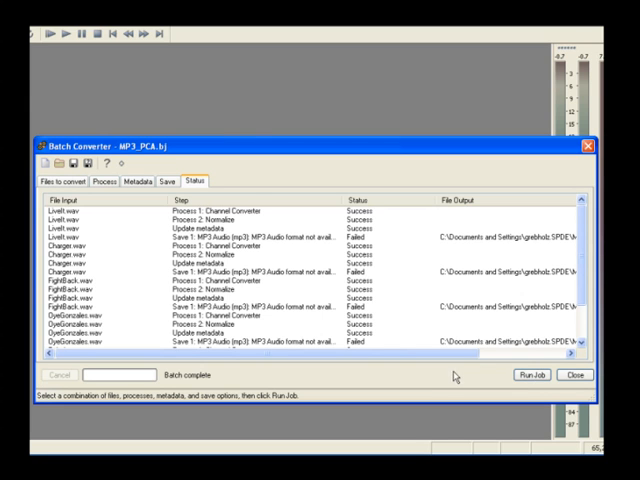
scroll(582, 300, down, 1)
scroll(582, 300, down, 1)
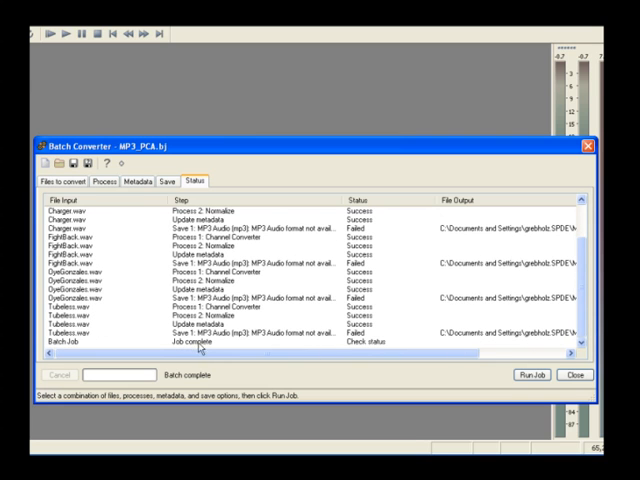
Start a new empty batch job and reload MP3_PCA.bj from My Documents.
click(45, 163)
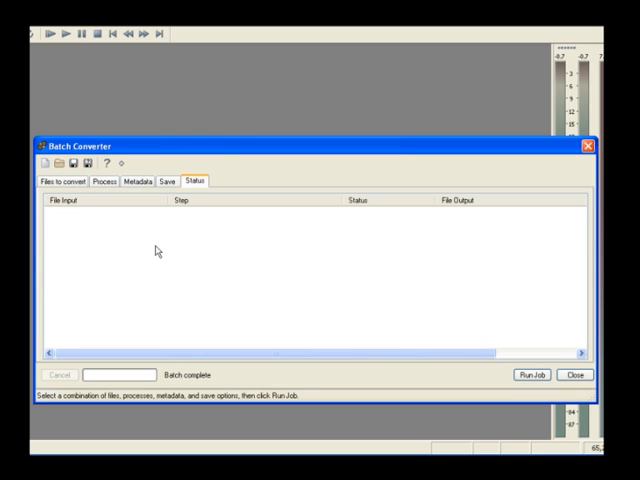
click(59, 164)
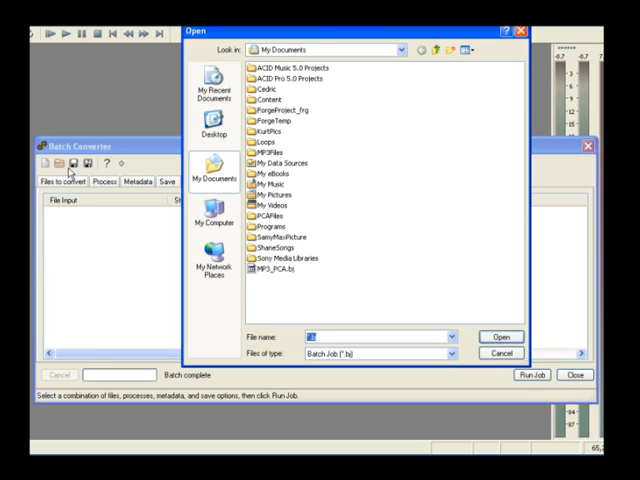
click(262, 268)
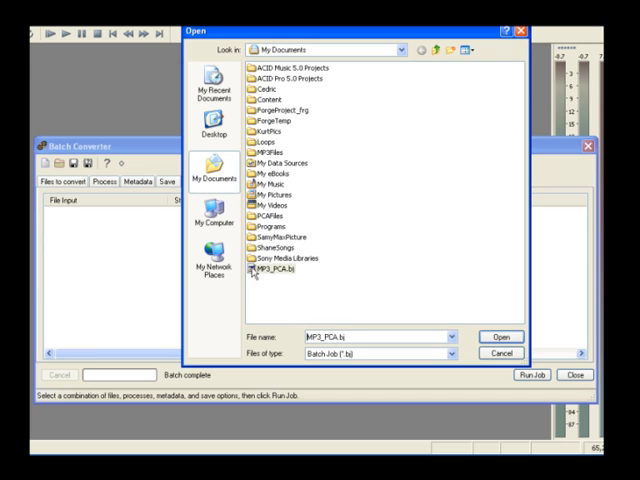
click(503, 338)
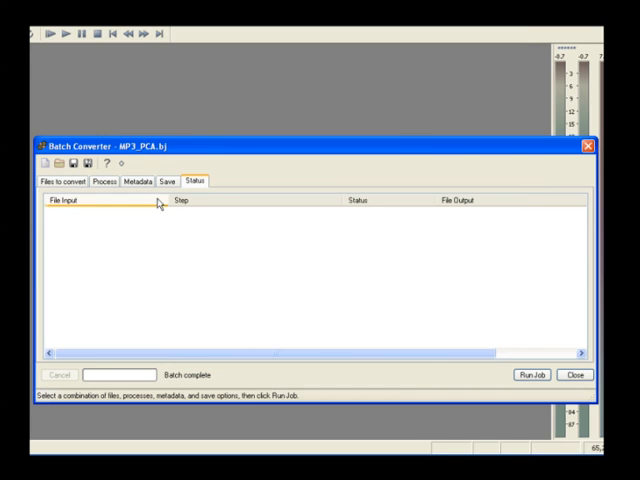
Remove LiveIt.wav and the folder's media files from the list, cancelling the Add File dialog.
click(62, 181)
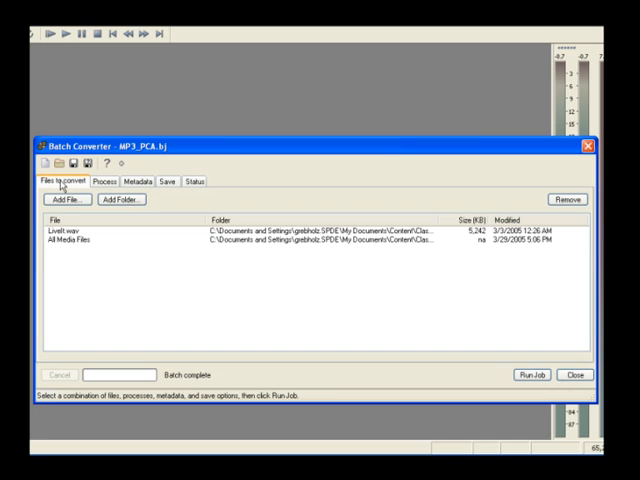
click(62, 231)
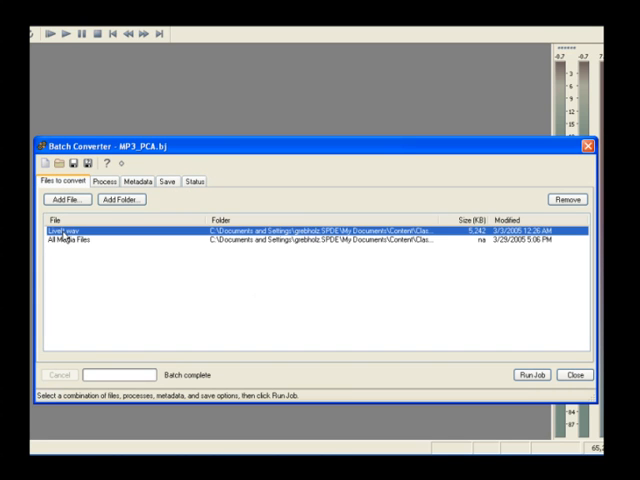
click(567, 199)
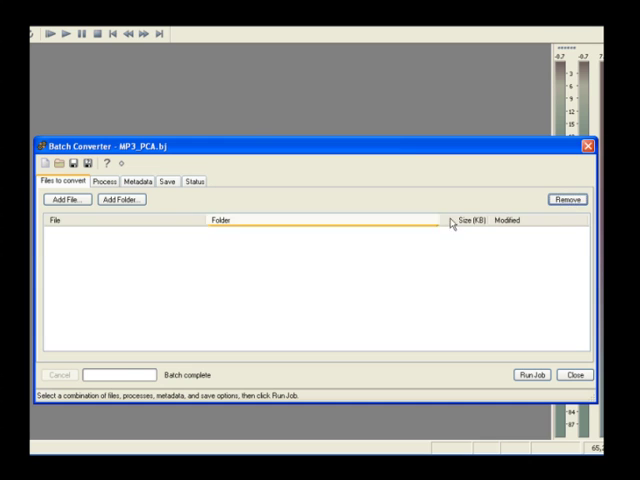
click(66, 199)
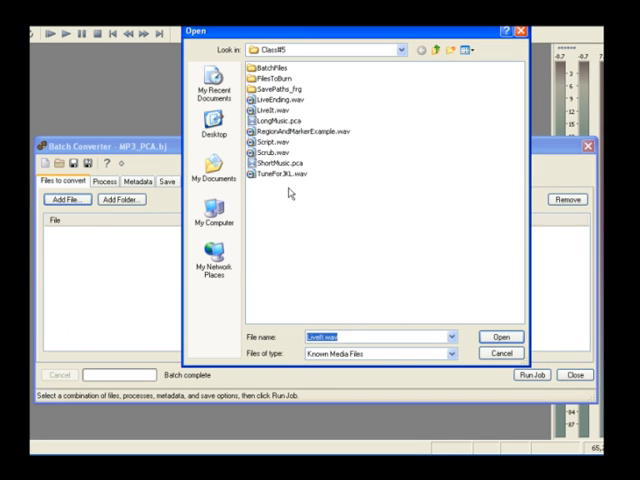
click(507, 355)
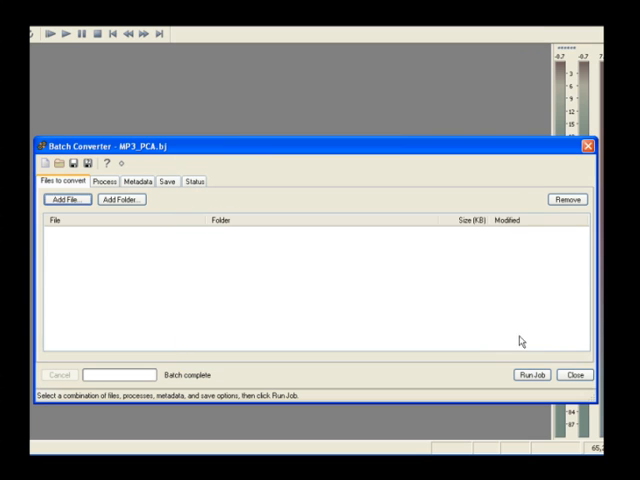